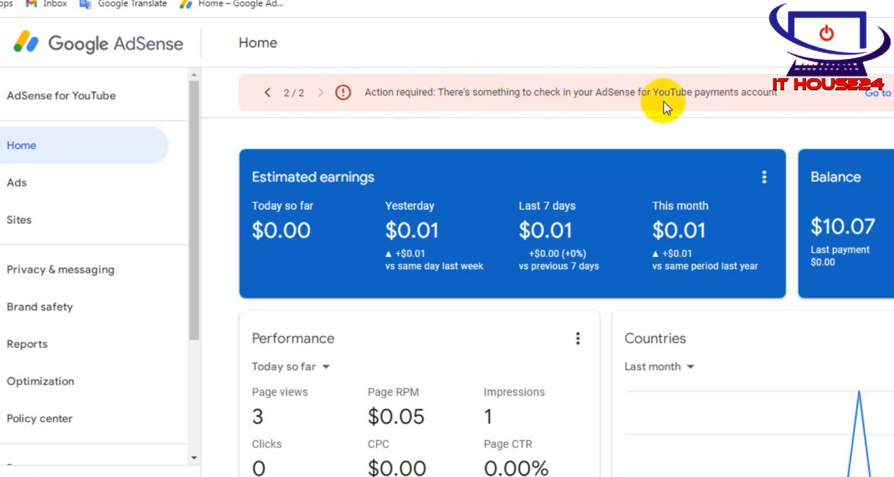
# Step: Check both action-required alerts on the home page and open the payments page from the AdSense payments account alert
pyautogui.click(269, 92)
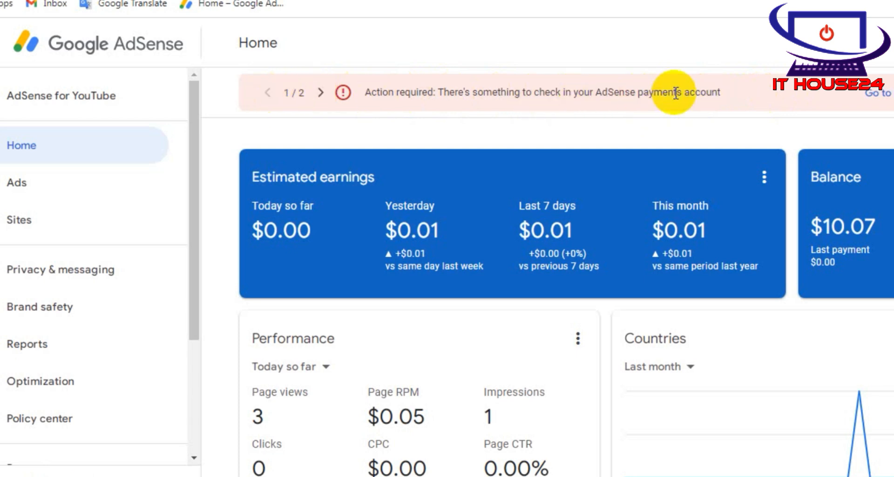
pyautogui.click(321, 93)
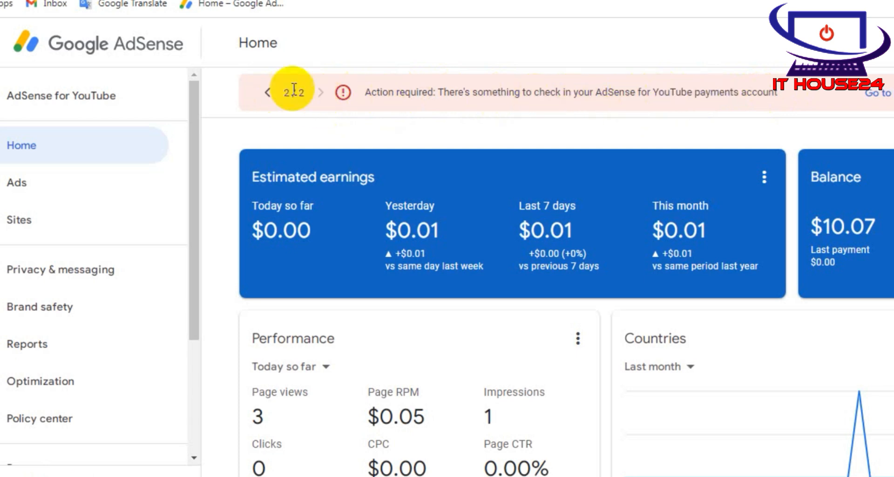
pyautogui.click(269, 93)
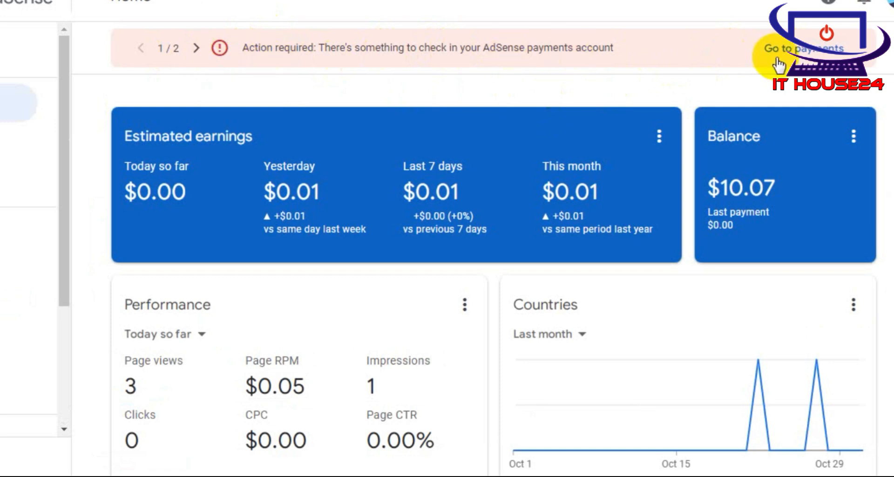
pyautogui.click(803, 51)
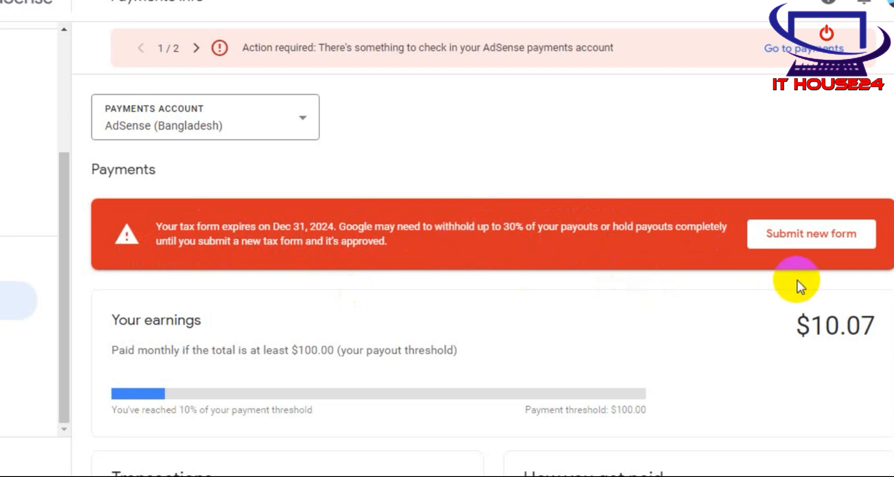
# Step: Start a new tax form to replace the expiring one and verify identity with the account password
pyautogui.click(829, 242)
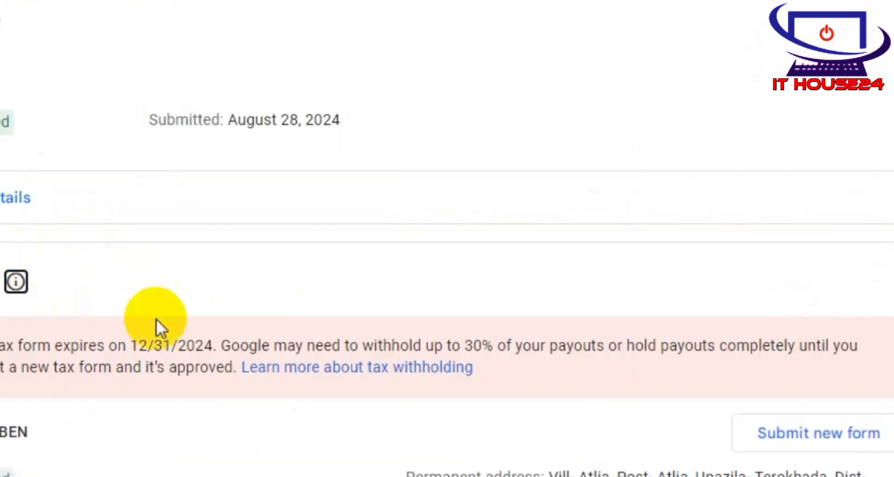
pyautogui.click(840, 447)
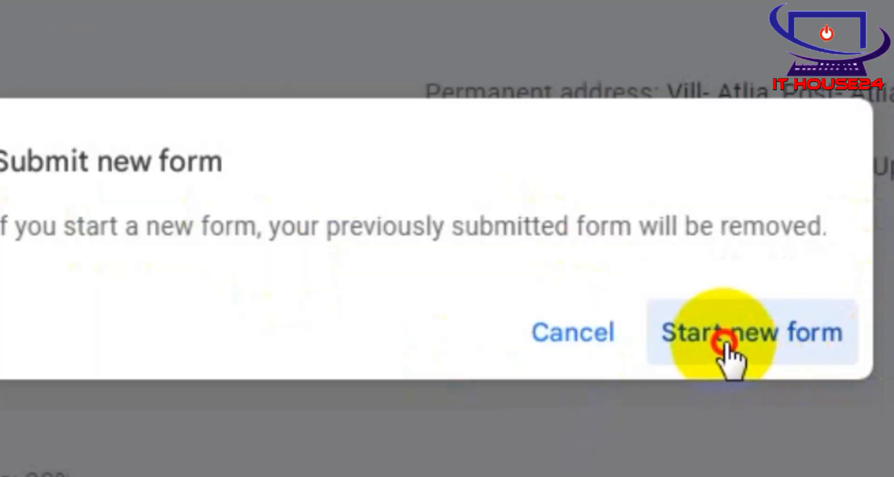
pyautogui.click(724, 345)
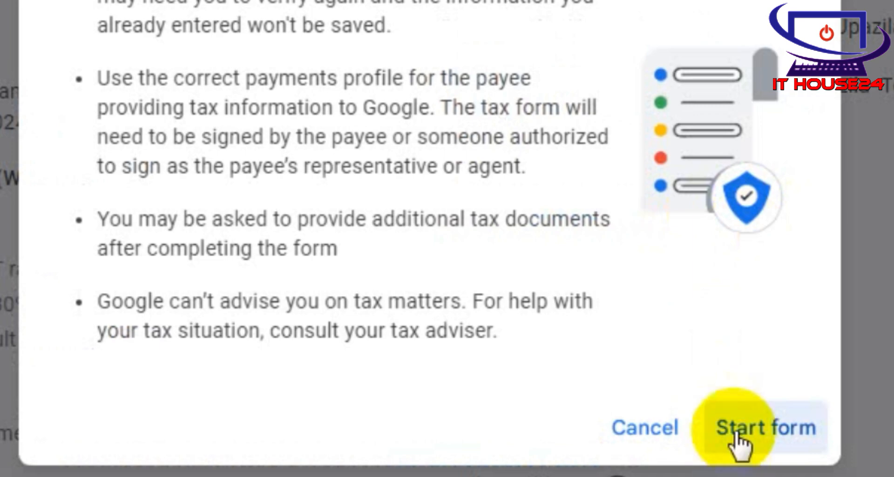
pyautogui.click(736, 436)
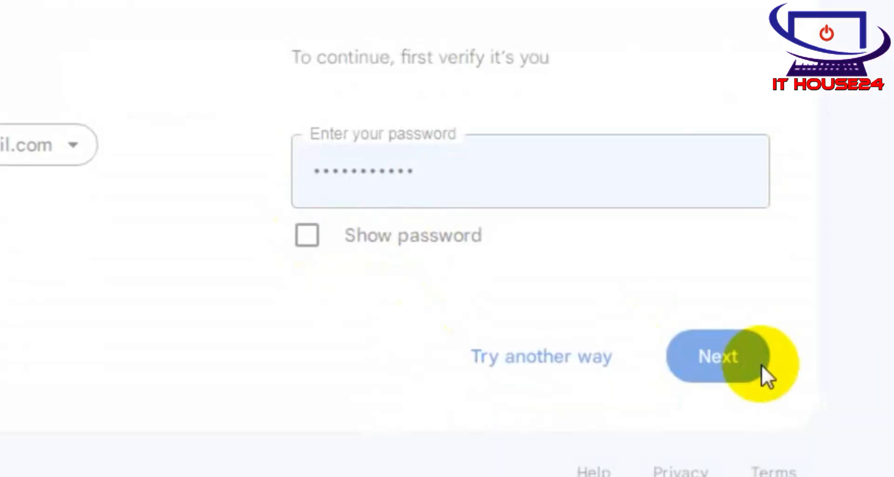
pyautogui.click(761, 364)
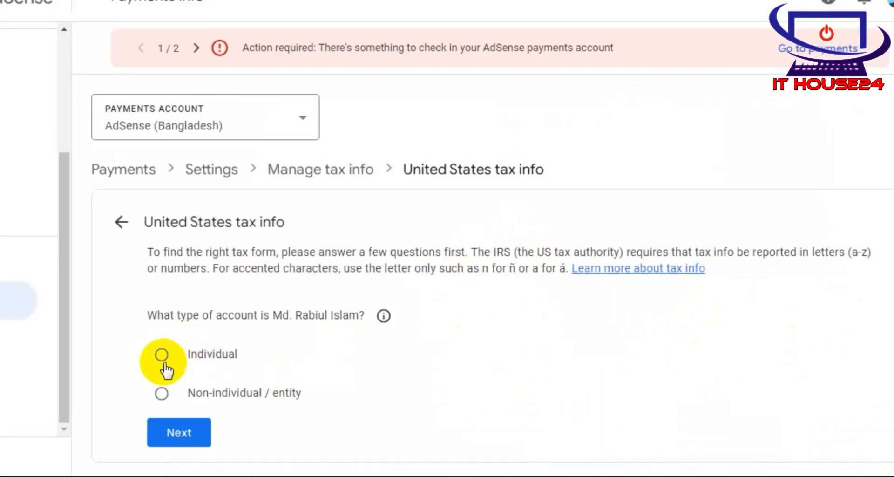
# Step: Answer the US tax questions as an Individual who is not a US citizen or resident, and select form W-8BEN
pyautogui.click(163, 356)
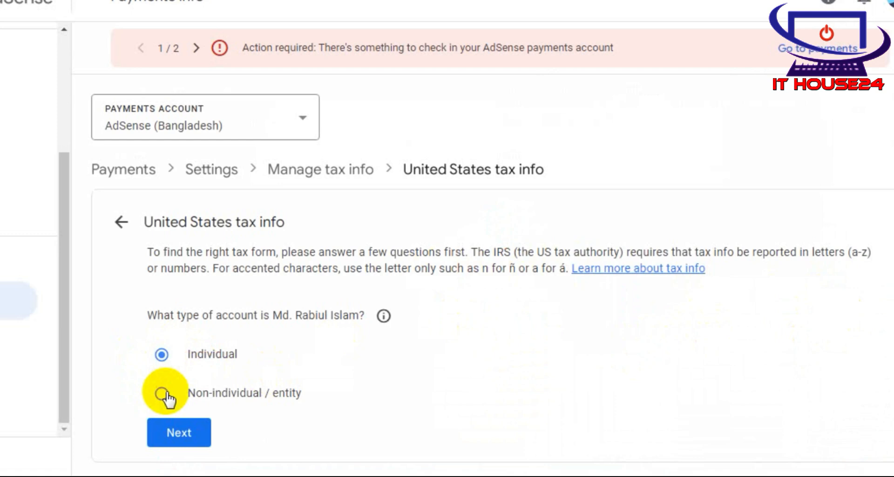
pyautogui.click(172, 435)
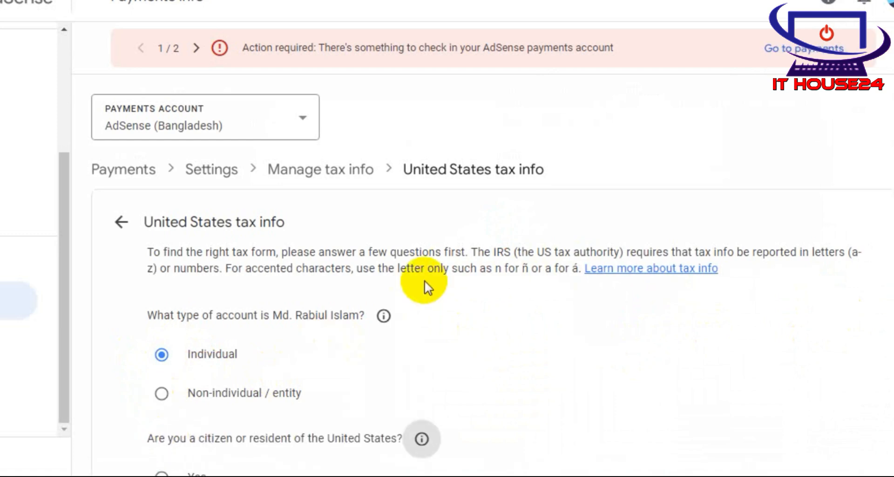
pyautogui.scroll(-2, 424, 283)
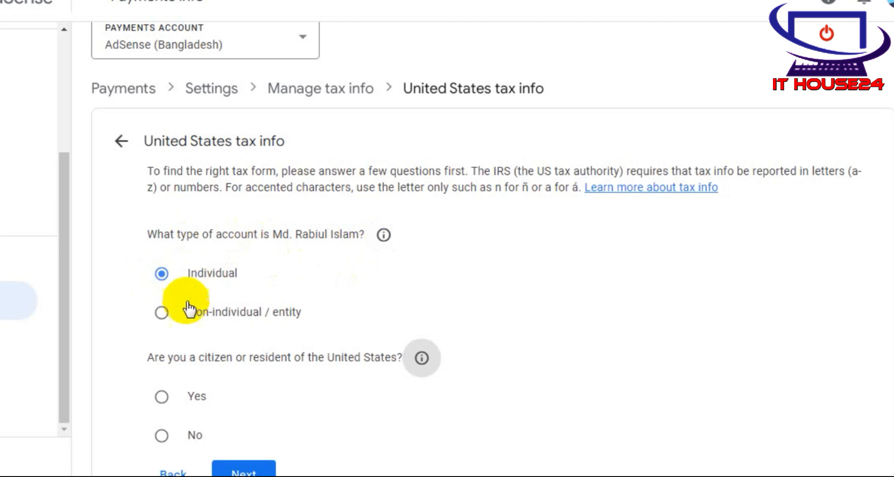
pyautogui.scroll(-1, 188, 311)
pyautogui.click(162, 407)
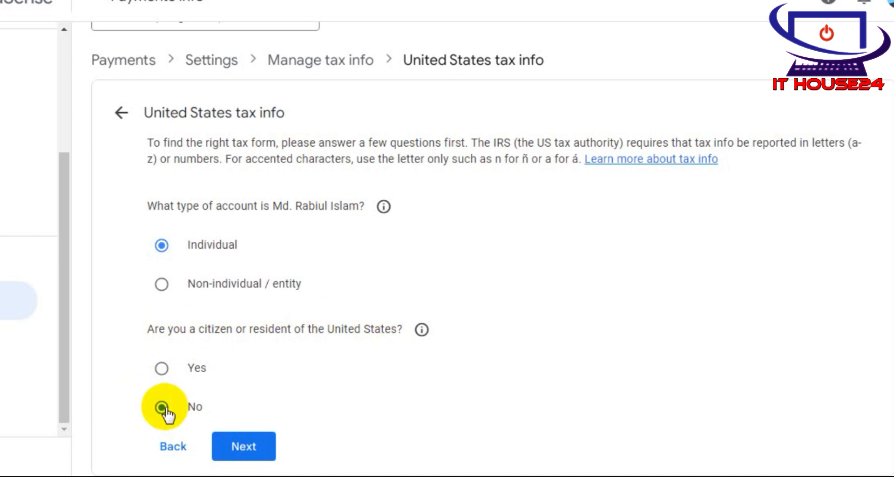
pyautogui.click(225, 444)
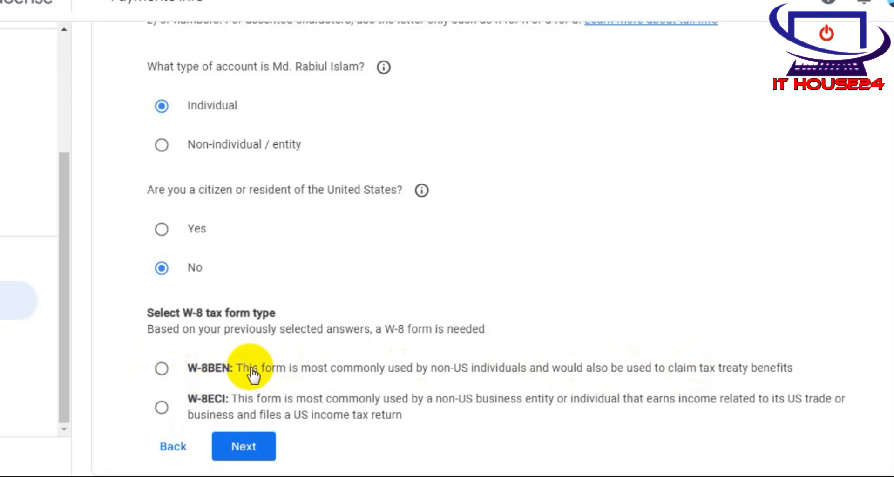
pyautogui.click(161, 369)
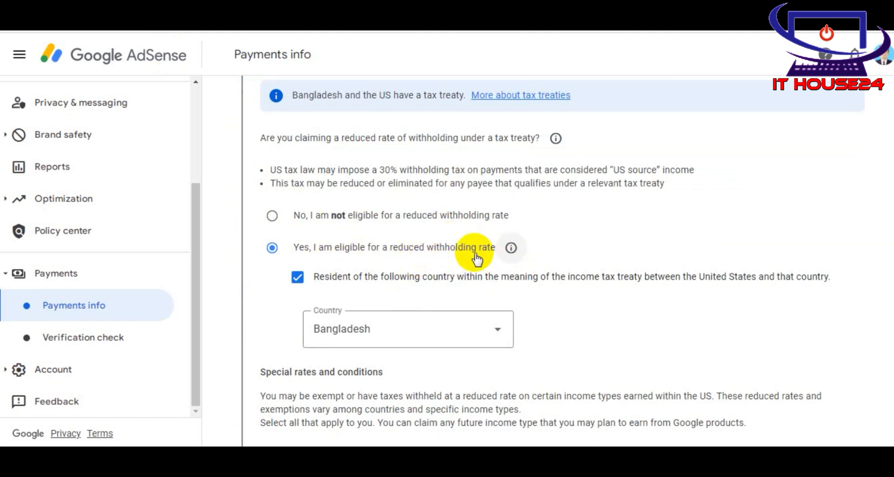
# Step: Set Other Copyright Royalties to Article 12 and paragraph 2 at 10% (Reduced treaty rate), and include Services or other business income
pyautogui.scroll(-2, 291, 260)
pyautogui.scroll(-1, 291, 260)
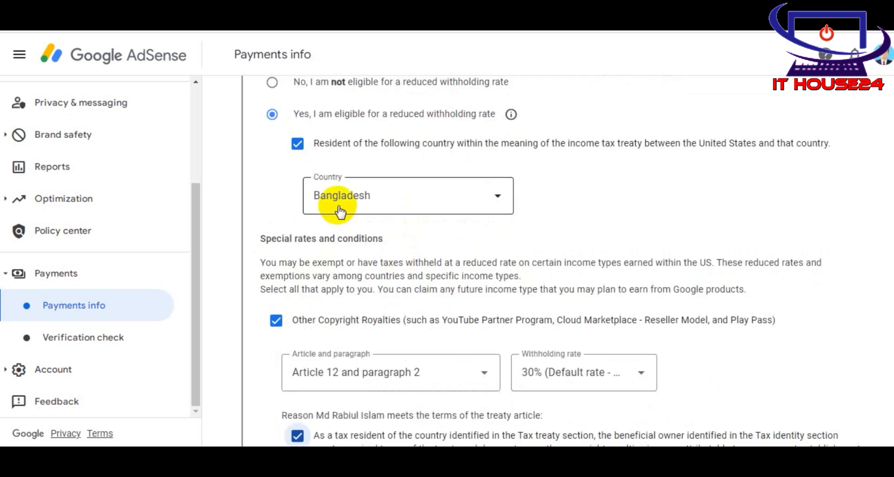
pyautogui.scroll(-3, 436, 209)
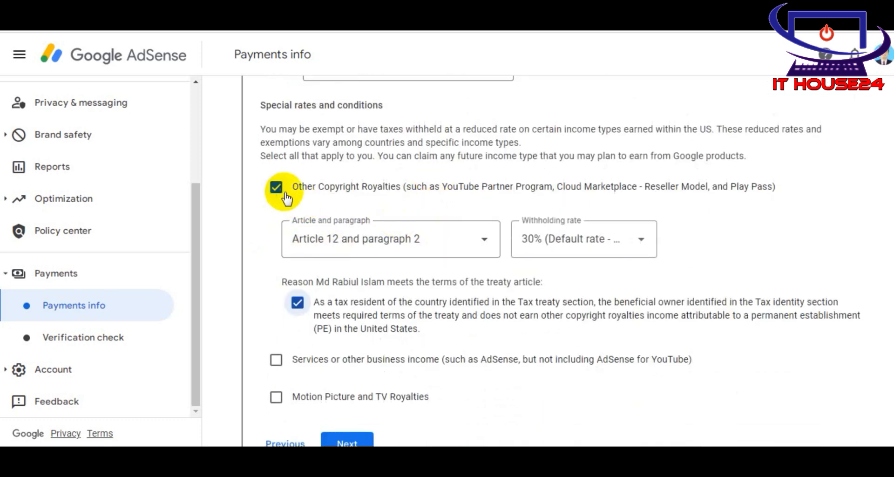
pyautogui.click(484, 241)
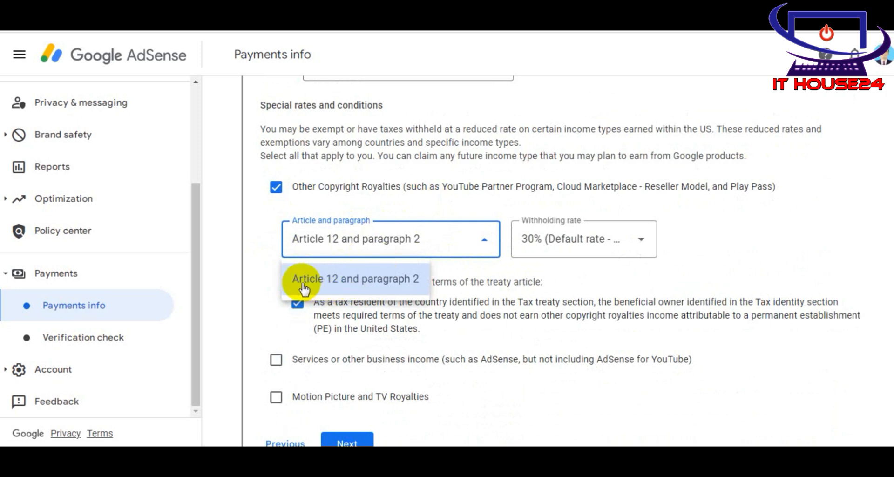
pyautogui.click(389, 278)
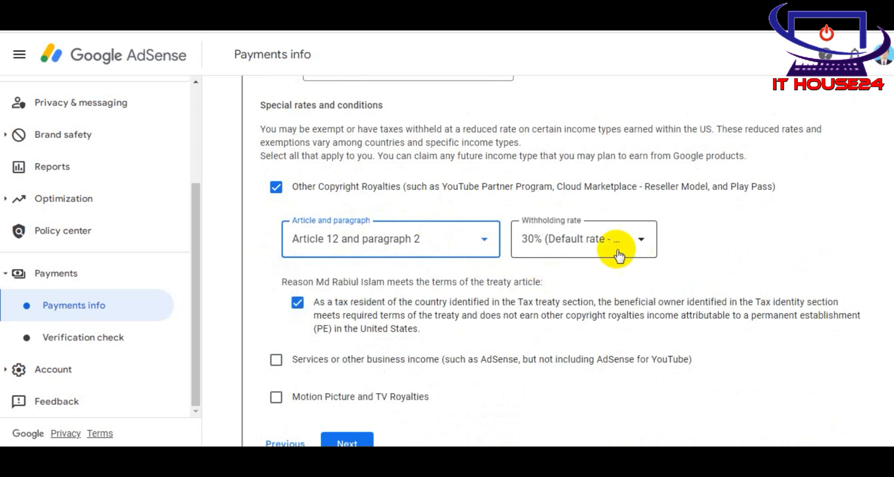
pyautogui.click(619, 255)
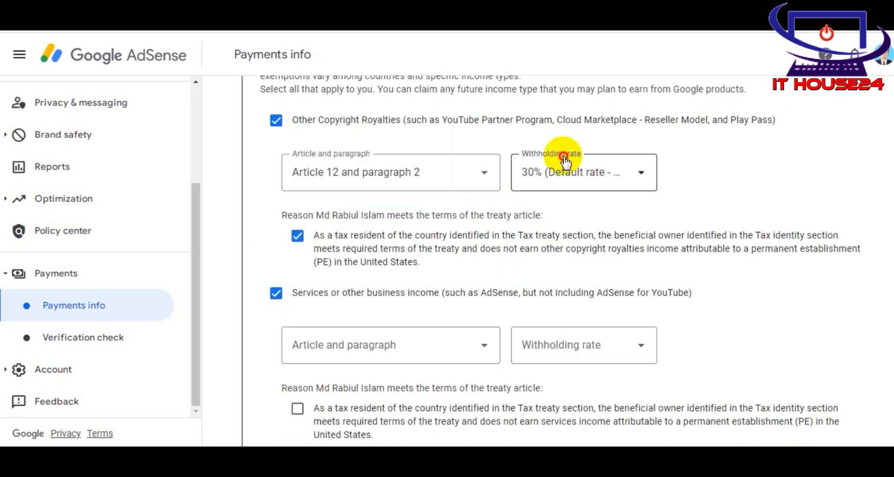
pyautogui.click(564, 158)
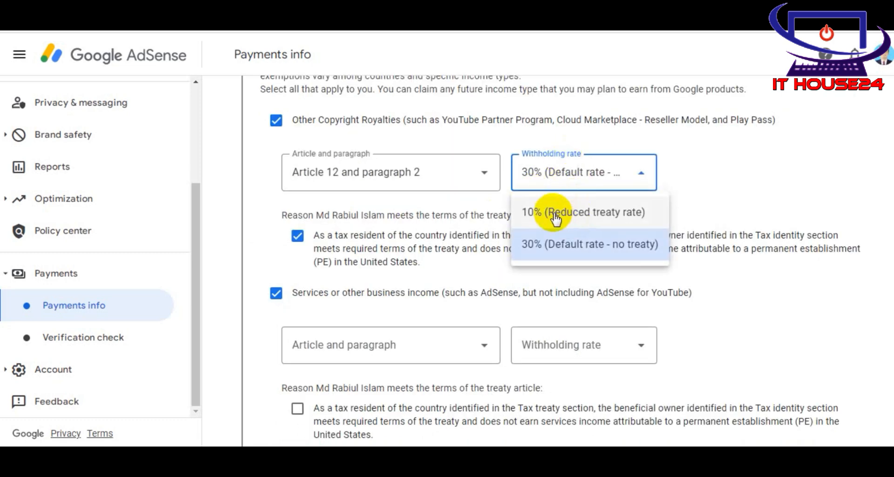
pyautogui.click(555, 215)
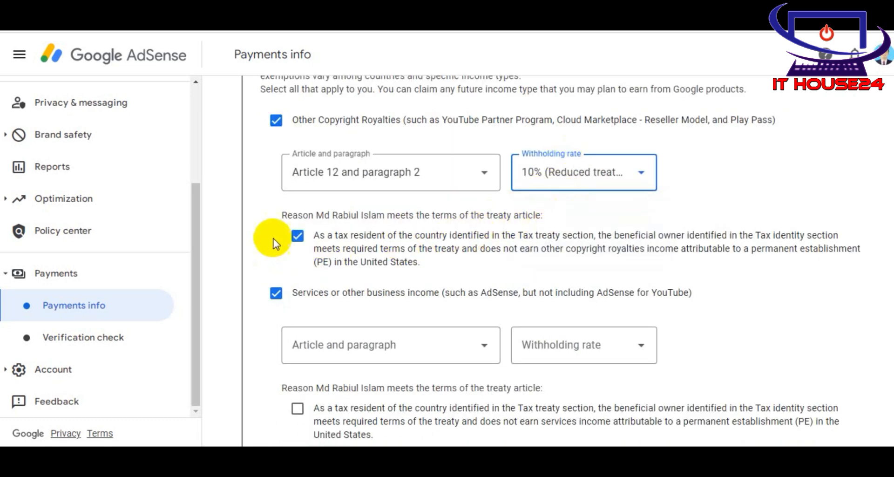
# Step: For Services or other business income, choose Article 7 and paragraph 1 at 0% (Reduced treaty rate) and affirm the tax-resident reason
pyautogui.scroll(-3, 376, 240)
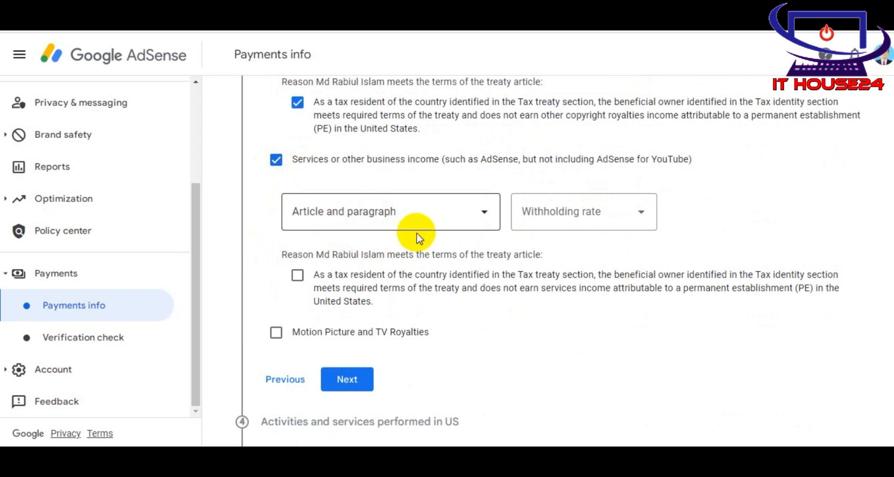
pyautogui.click(416, 219)
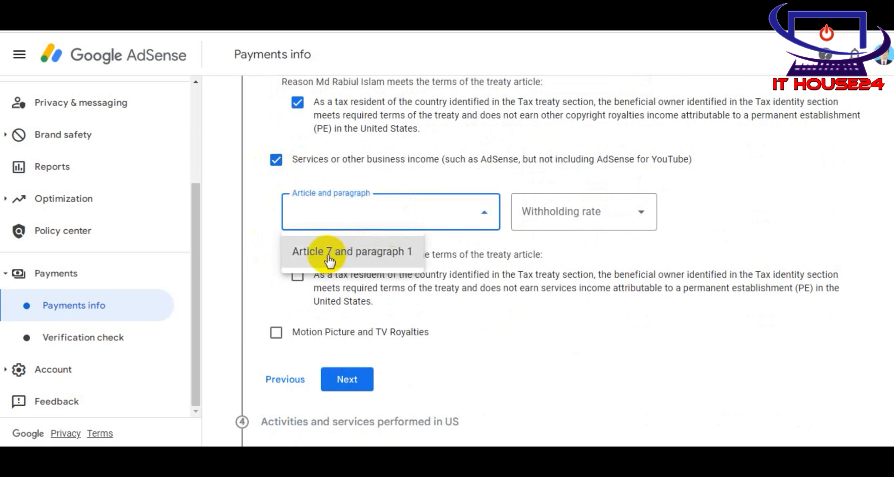
pyautogui.click(409, 252)
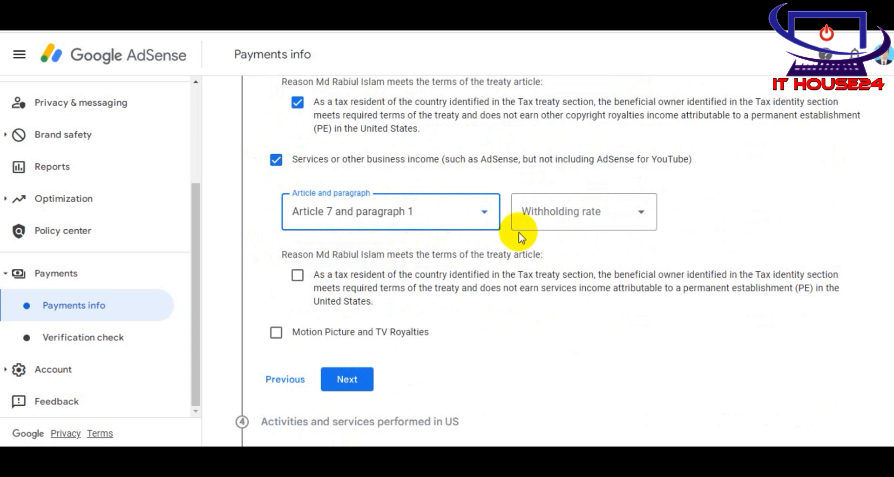
pyautogui.click(607, 223)
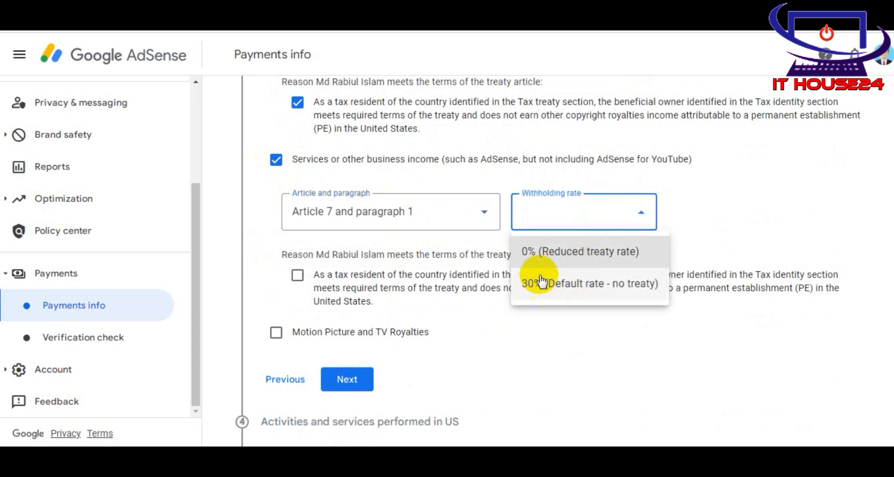
pyautogui.click(619, 260)
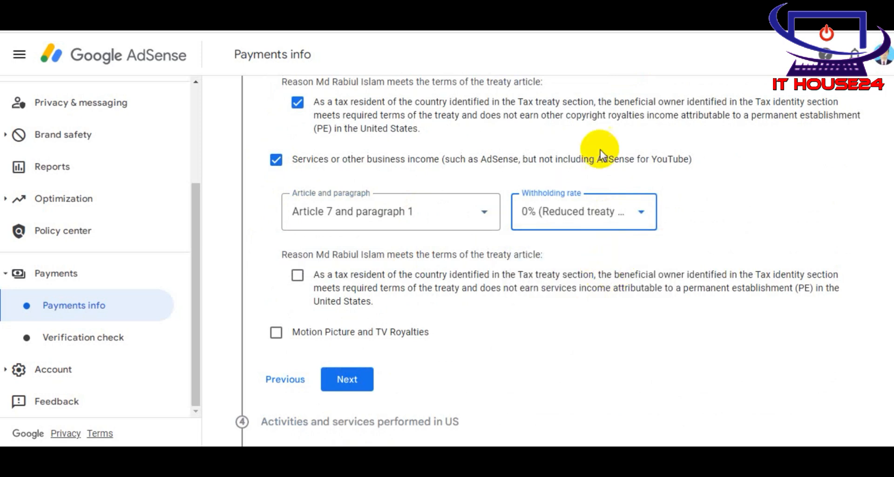
pyautogui.click(297, 275)
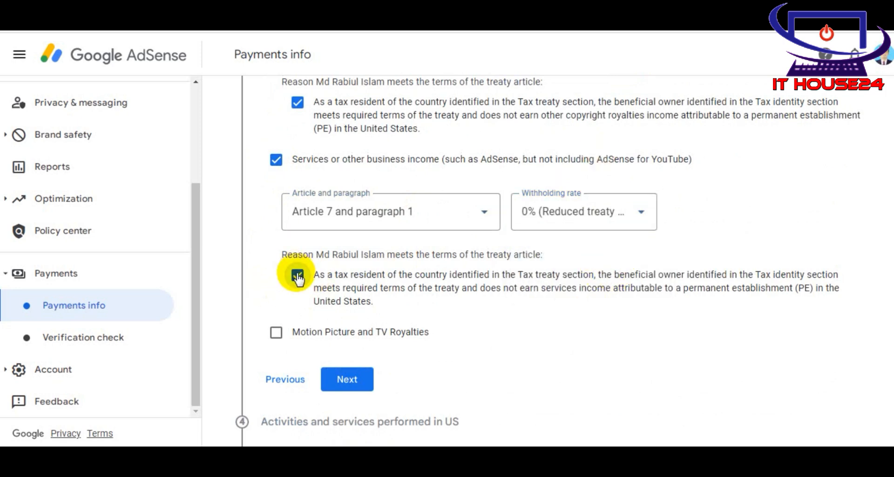
# Step: Claim Motion Picture and TV Royalties under Article 12 and paragraph 2 at 10%, affirm the tax-resident reason, and continue to the next section
pyautogui.click(275, 332)
pyautogui.scroll(-1, 355, 329)
pyautogui.click(355, 325)
pyautogui.click(355, 359)
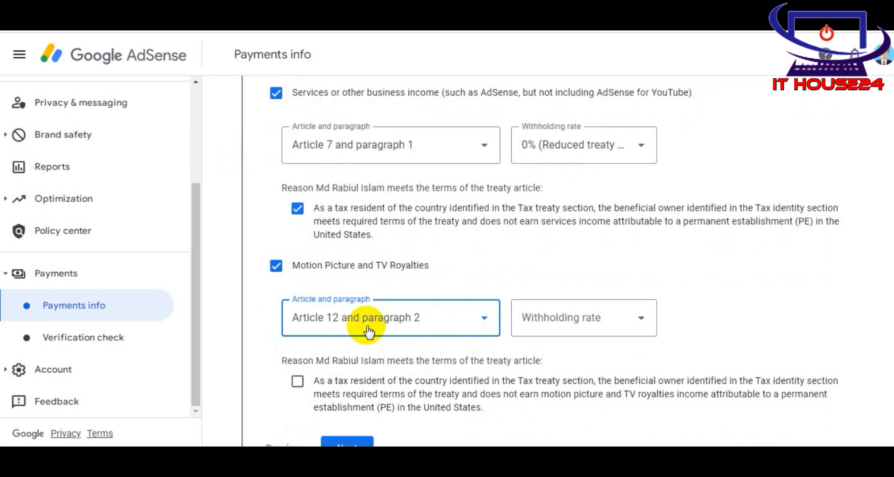
pyautogui.click(577, 316)
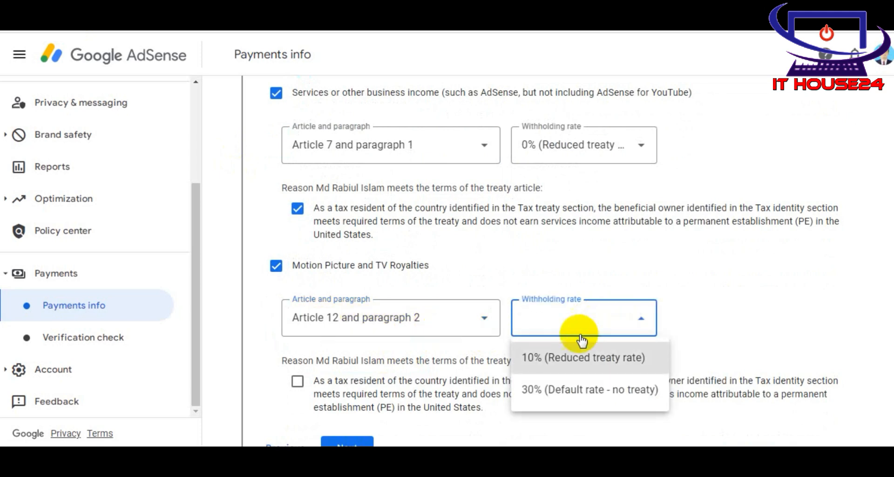
pyautogui.click(571, 358)
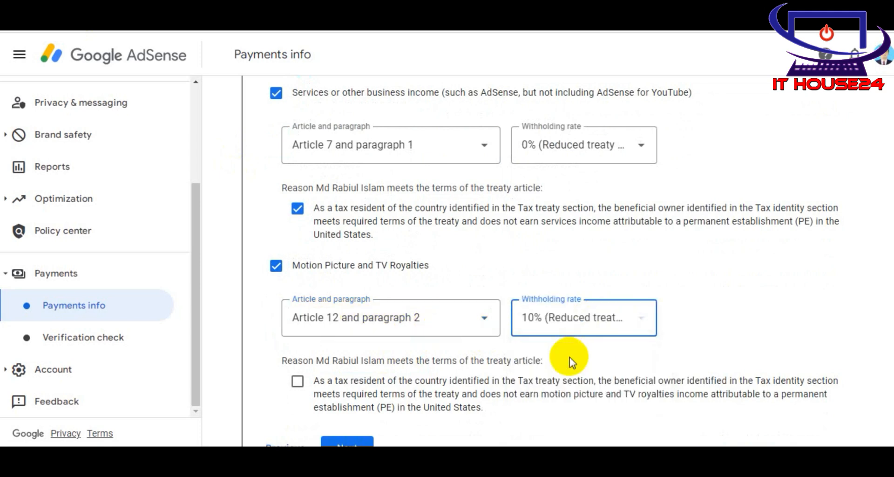
pyautogui.scroll(-3, 372, 256)
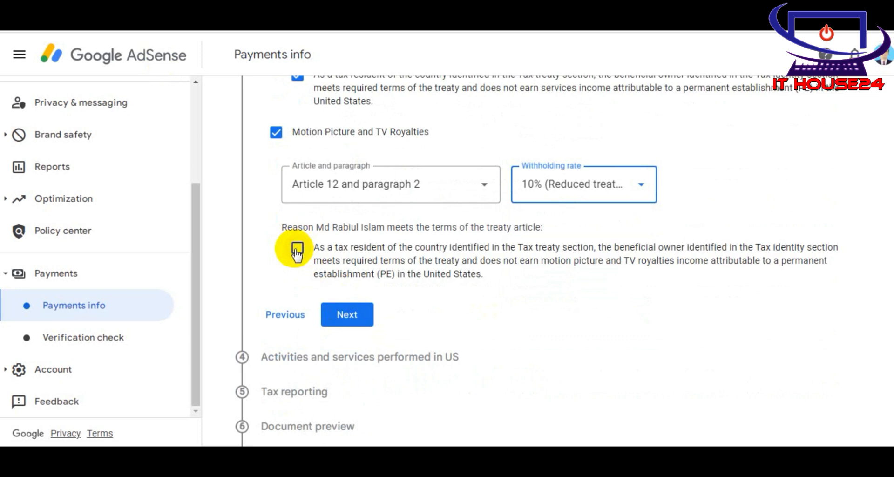
pyautogui.click(296, 250)
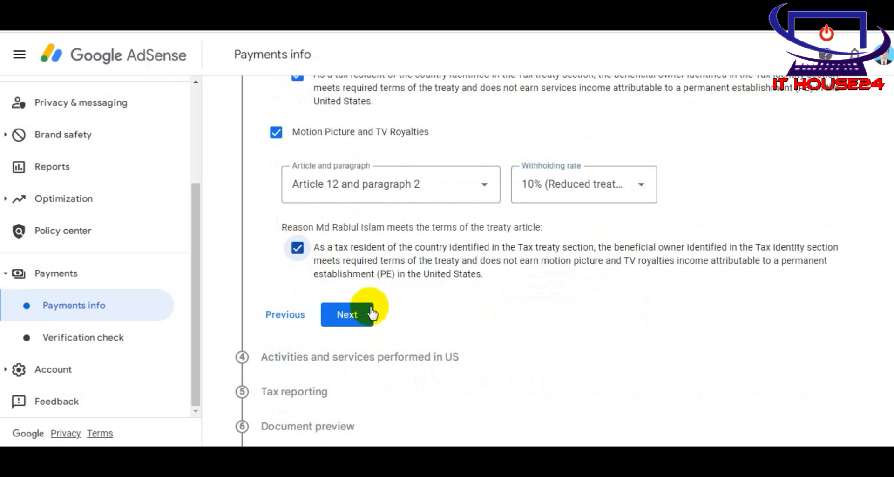
pyautogui.click(354, 317)
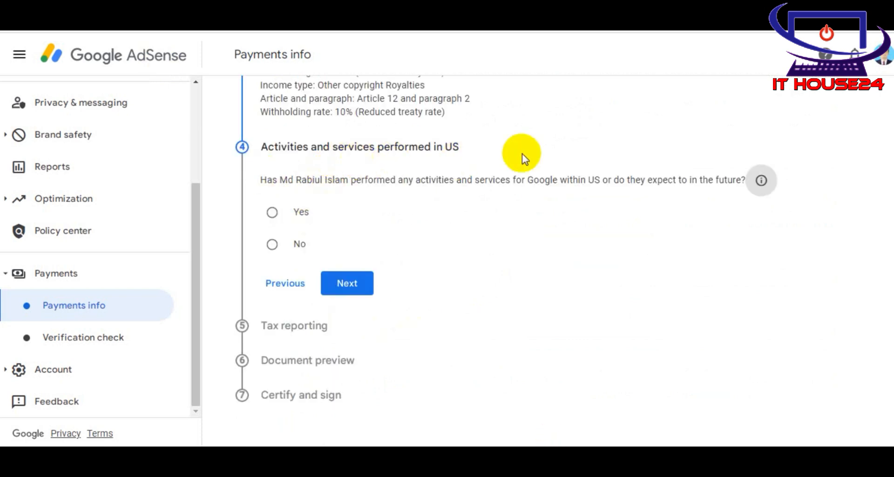
# Step: Answer No to performing US activities and services, certify that services are performed solely outside the US, and continue
pyautogui.click(272, 244)
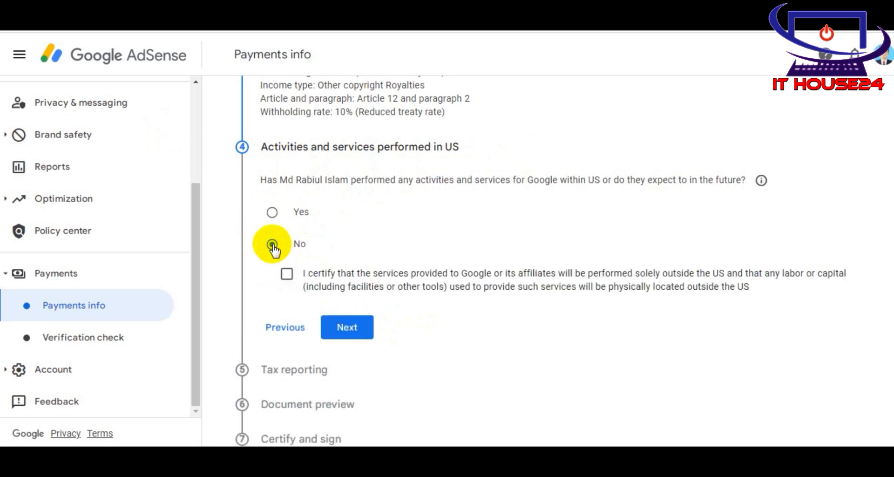
pyautogui.click(287, 275)
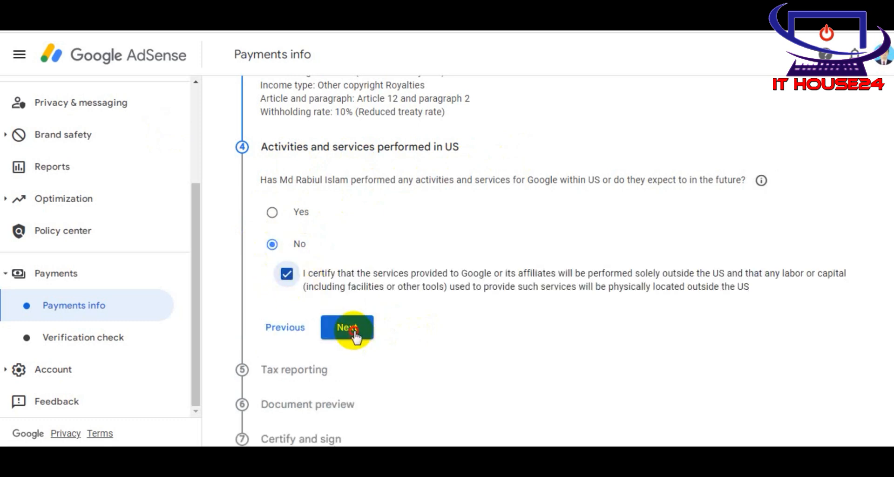
pyautogui.click(350, 331)
# Step: Keep Go paperless for tax reporting, accept the paperless delivery agreement, and continue to the document preview
pyautogui.scroll(-4, 393, 216)
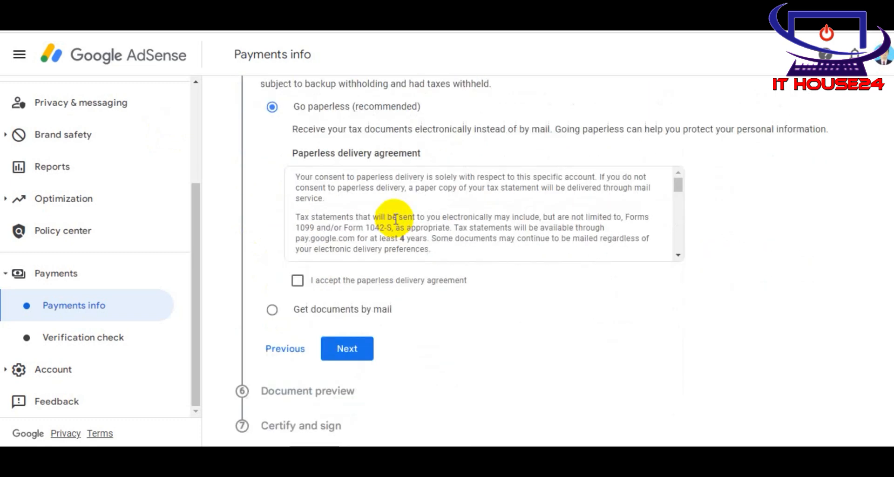
pyautogui.scroll(-5, 422, 186)
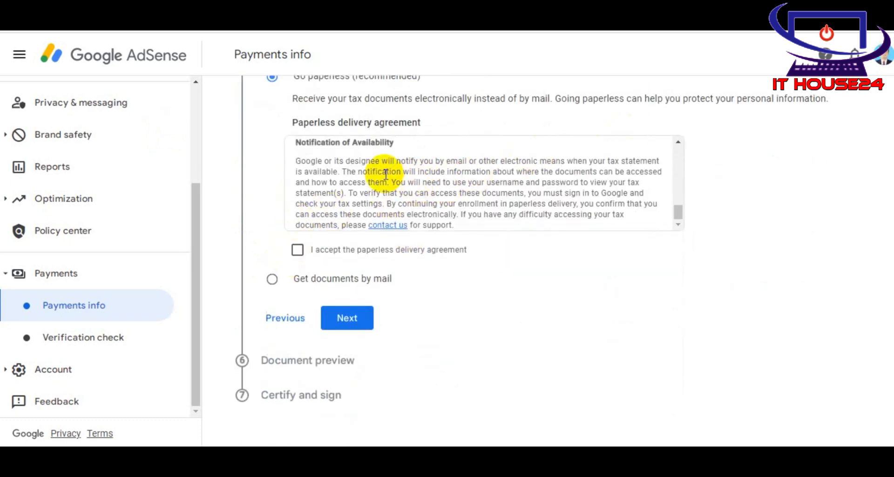
pyautogui.moveTo(361, 172); pyautogui.dragTo(539, 201)
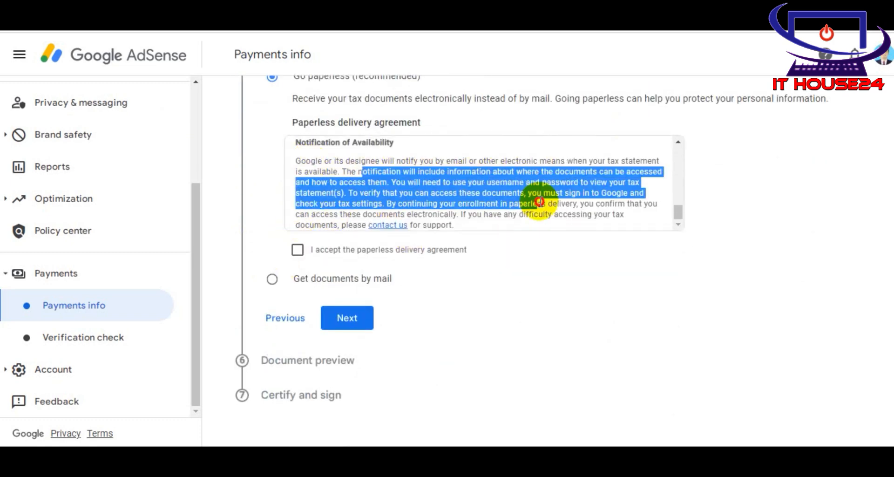
pyautogui.click(297, 254)
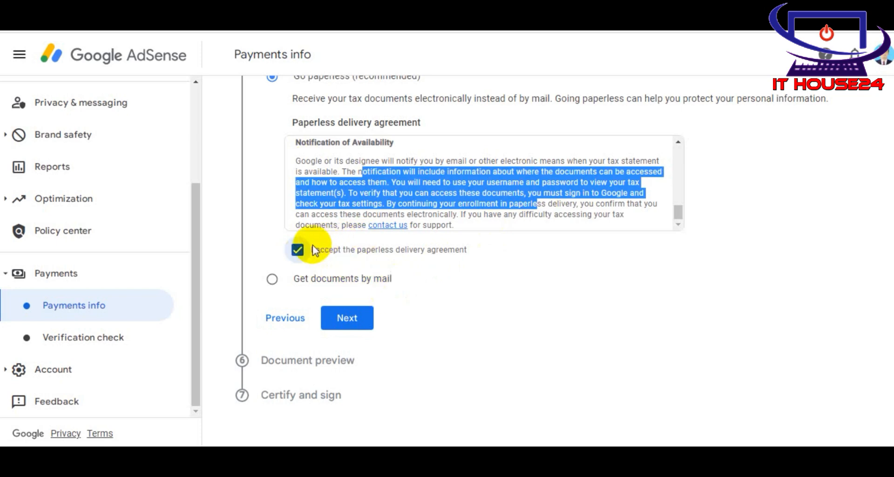
pyautogui.scroll(3, 298, 196)
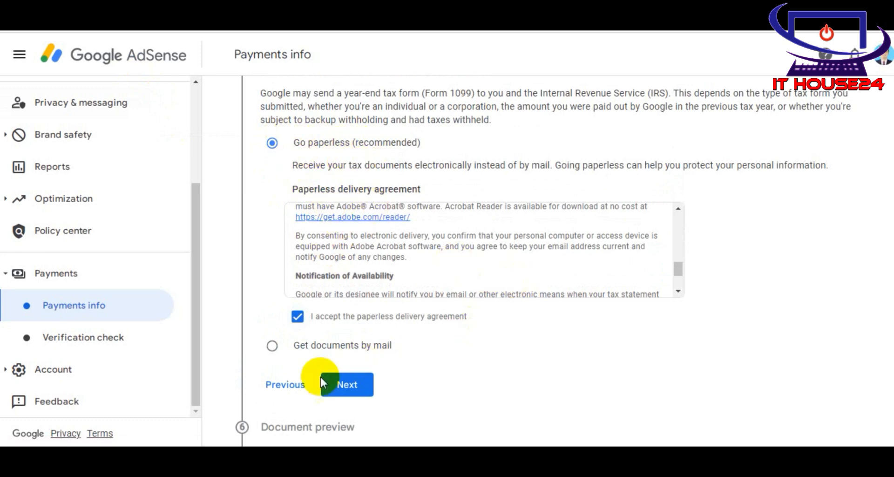
pyautogui.click(344, 393)
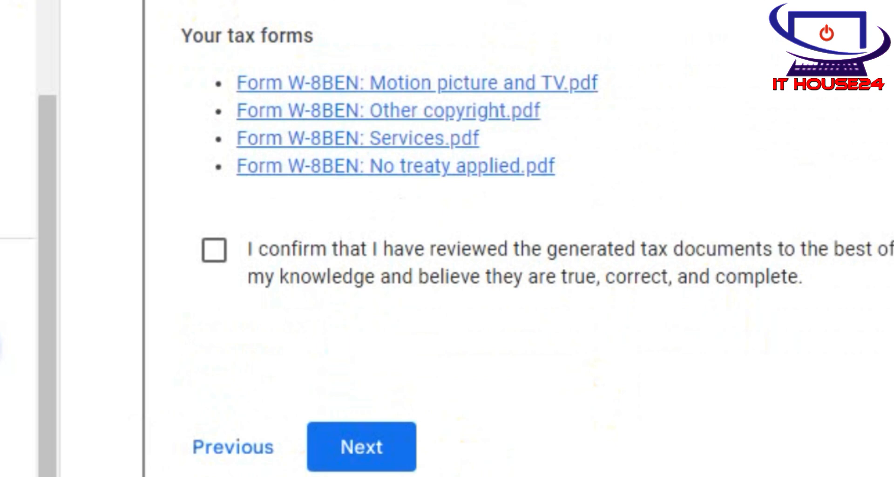
# Step: Confirm that the generated W-8BEN tax documents have been reviewed and are true, correct, and complete, and continue to certification
pyautogui.scroll(5, 508, 316)
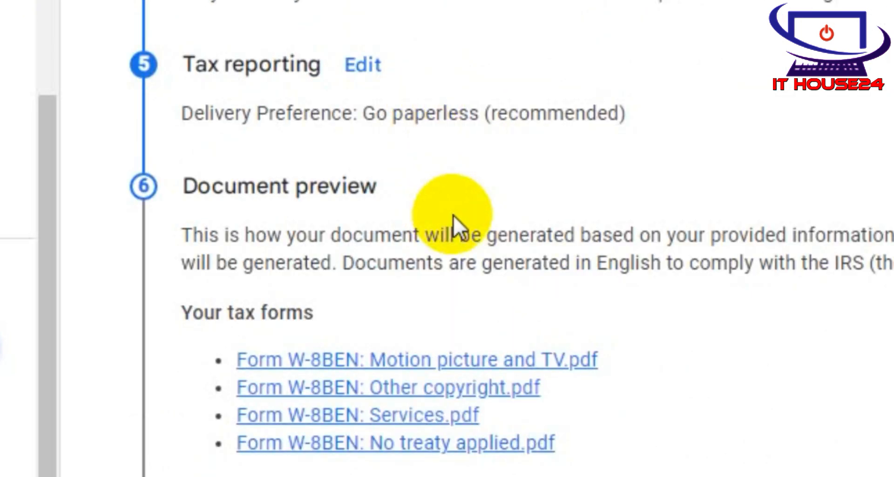
pyautogui.scroll(-5, 454, 216)
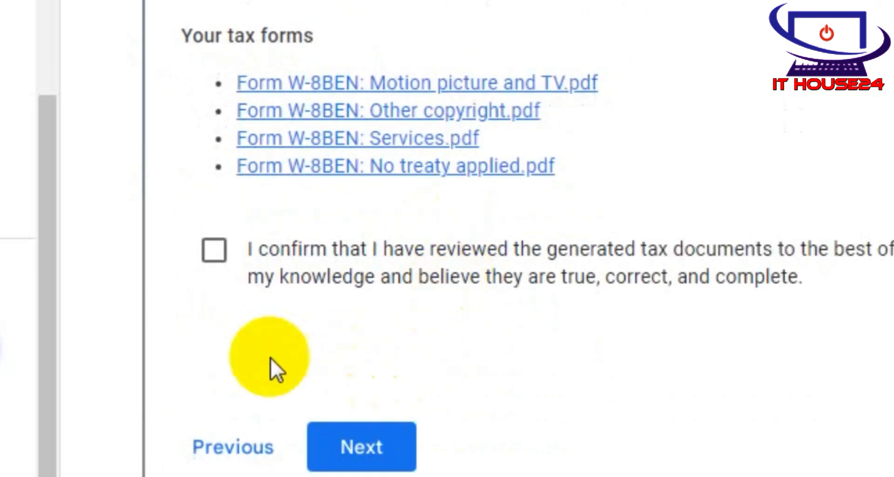
pyautogui.click(205, 256)
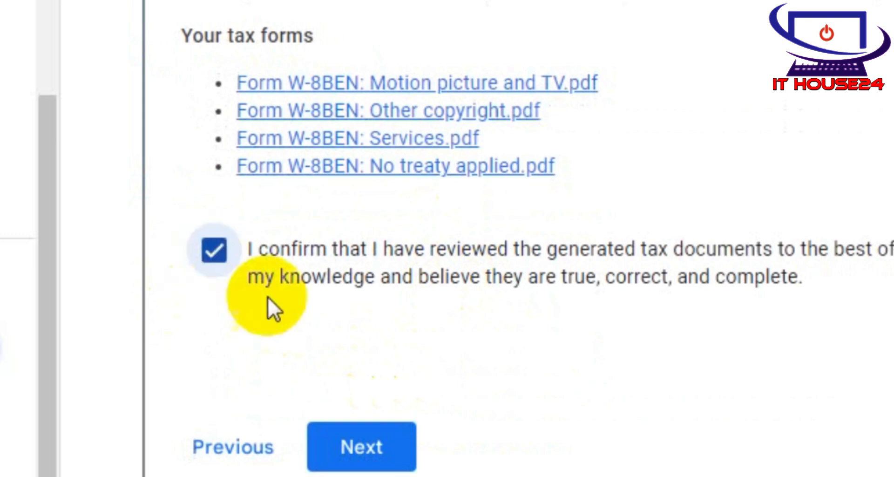
pyautogui.click(362, 449)
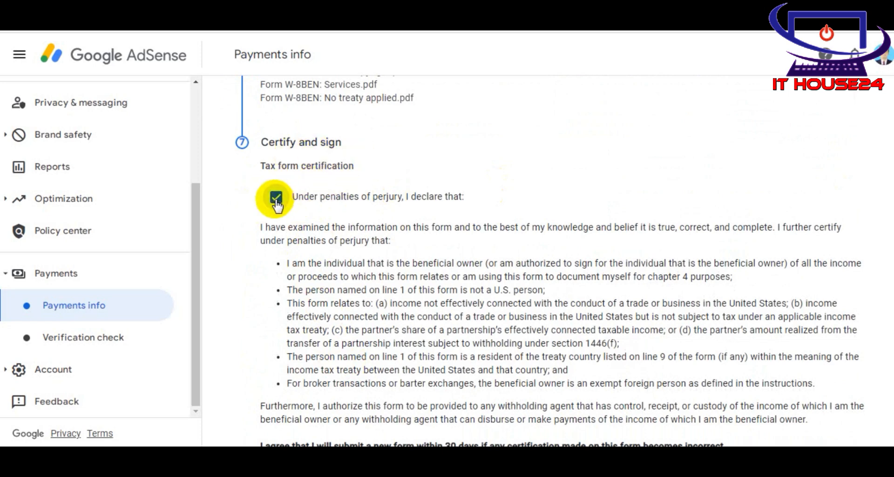
# Step: Accept the tax form declaration under penalties of perjury and certify the unchanged status affidavit from January 1, 2020
pyautogui.scroll(-7, 276, 203)
pyautogui.click(276, 223)
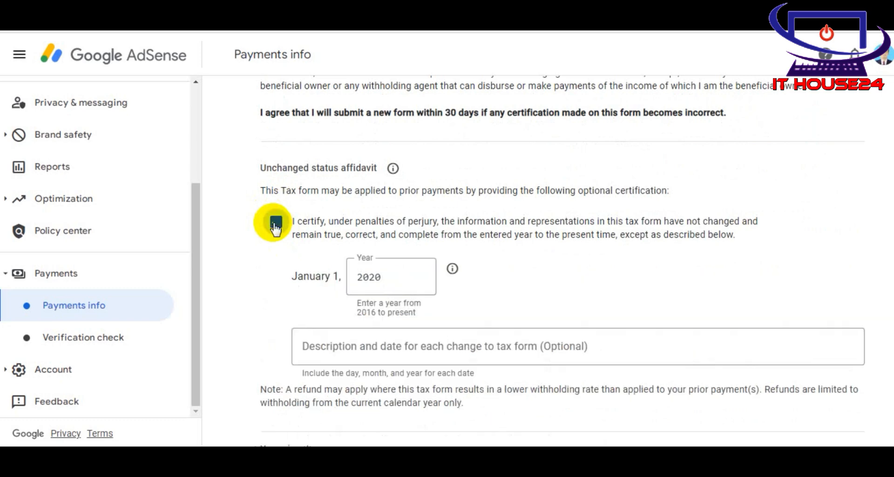
pyautogui.scroll(2, 319, 207)
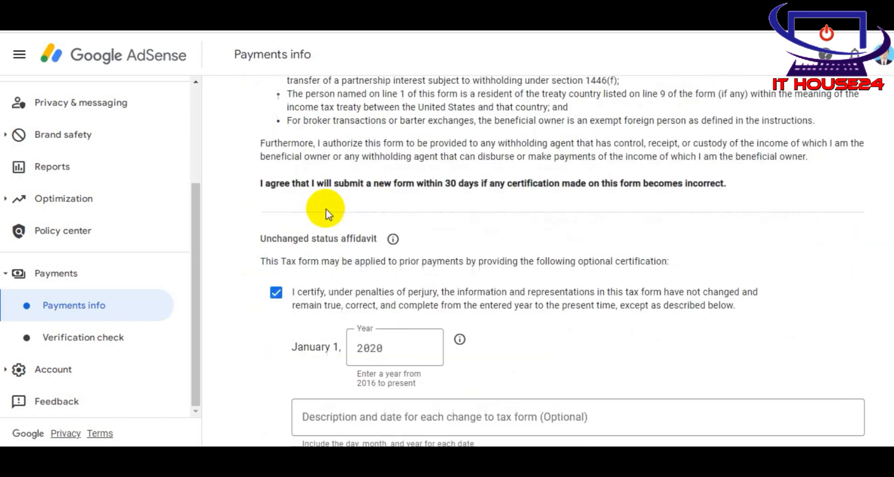
pyautogui.scroll(-6, 320, 223)
pyautogui.scroll(-2, 325, 170)
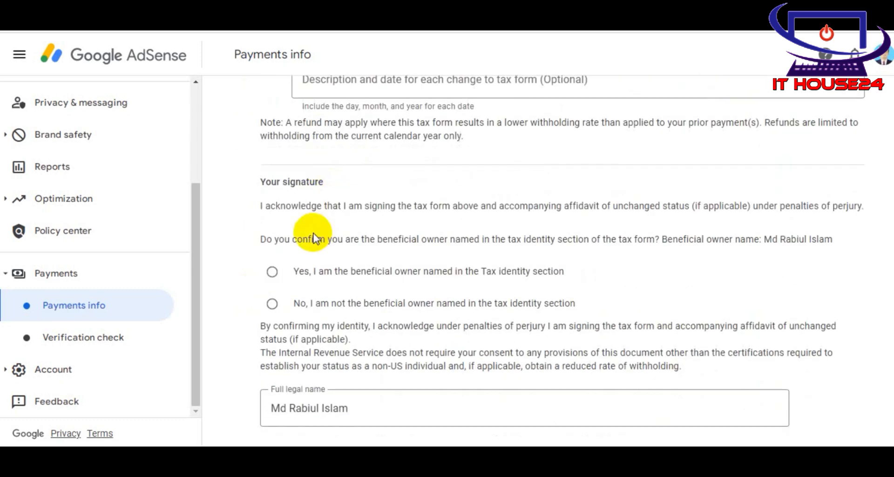
# Step: Confirm being the beneficial owner named in the Tax identity section and submit the signed tax form
pyautogui.click(273, 269)
pyautogui.scroll(-2, 272, 269)
pyautogui.moveTo(264, 102); pyautogui.dragTo(364, 110)
pyautogui.click(363, 110)
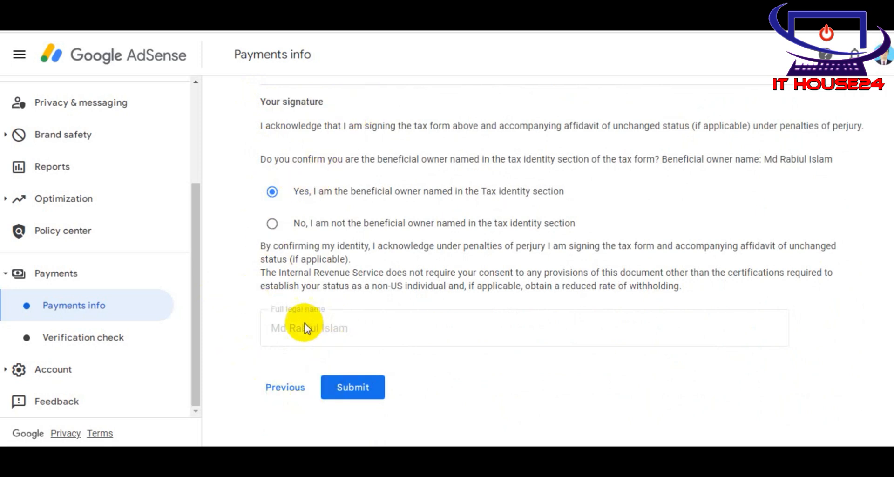
pyautogui.moveTo(319, 325)
pyautogui.mouseDown()
pyautogui.moveTo(435, 344)
pyautogui.moveTo(297, 336)
pyautogui.mouseUp()
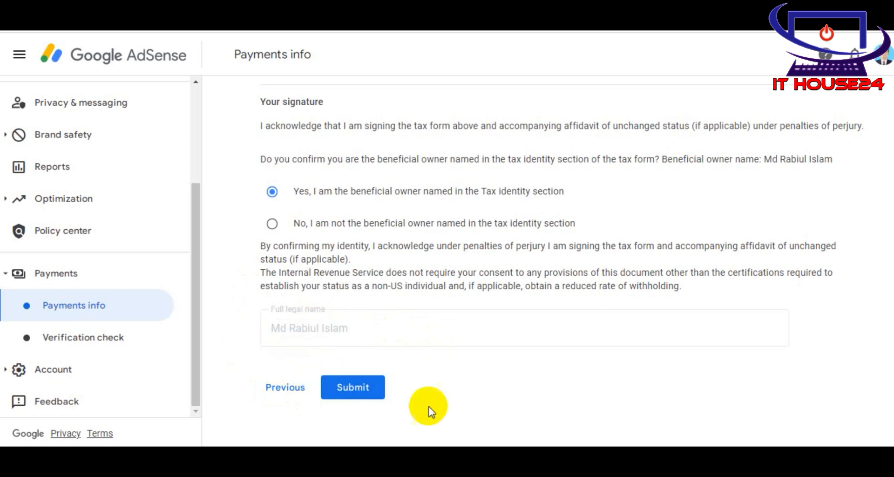
pyautogui.click(345, 398)
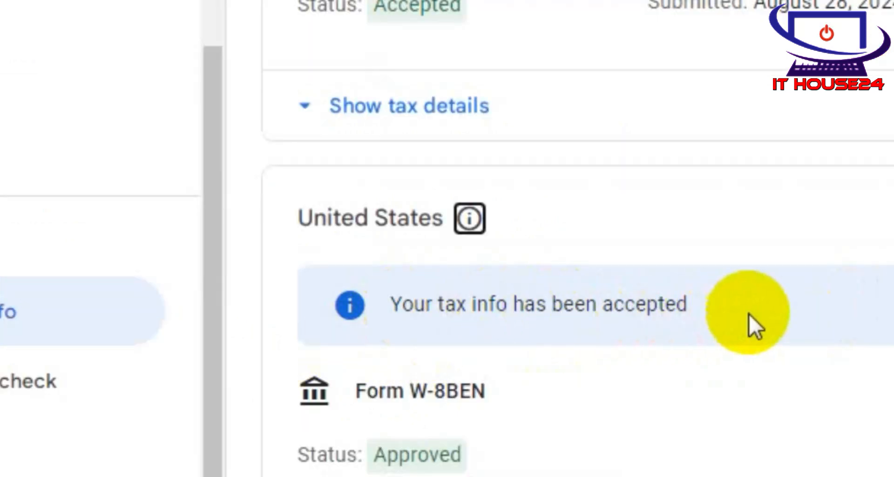
# Step: Check the submission and expiry dates of the United States Form W-8BEN in the tax info
pyautogui.scroll(5, 749, 314)
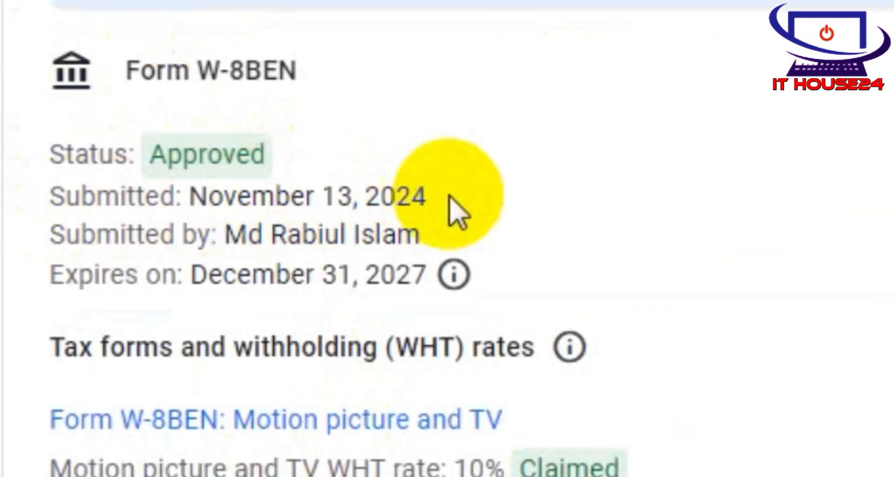
pyautogui.moveTo(489, 194); pyautogui.dragTo(391, 195)
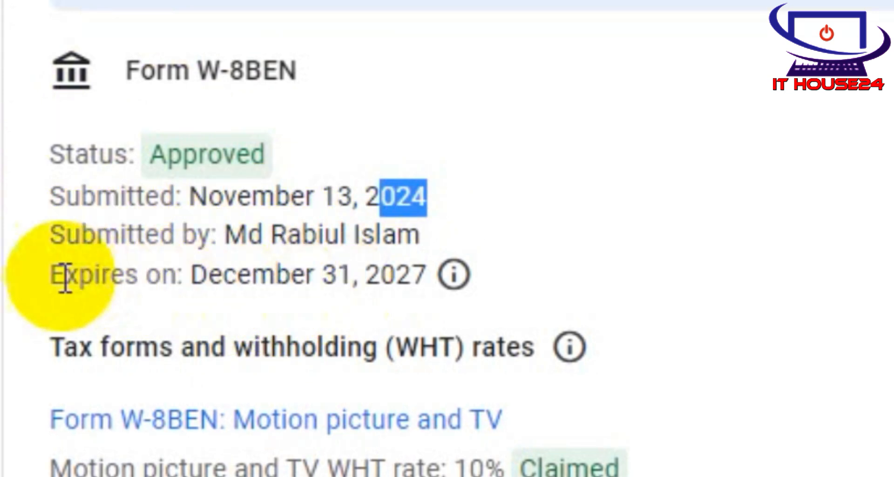
pyautogui.moveTo(353, 278); pyautogui.dragTo(434, 284)
pyautogui.click(410, 274)
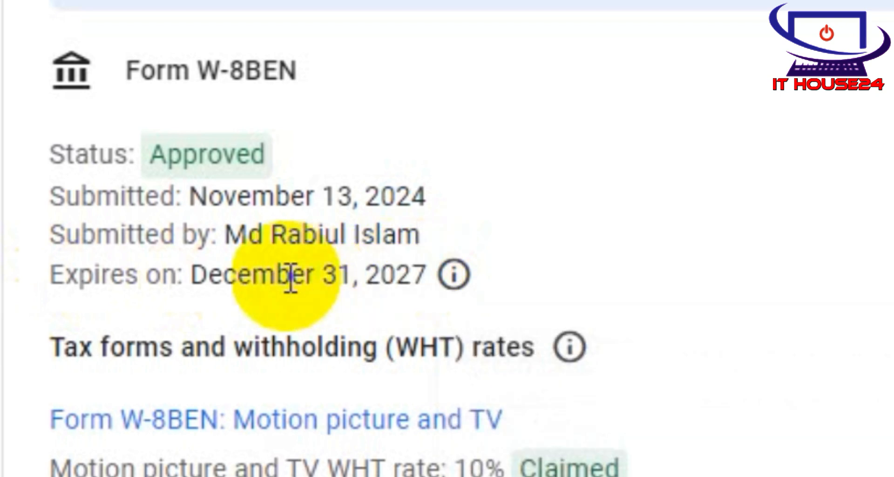